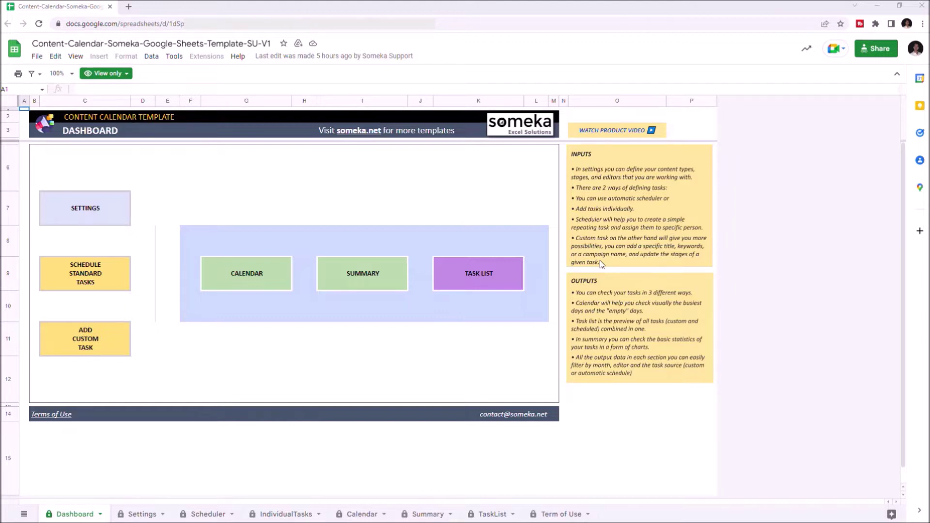
Step: Create an editable Drive copy of the Someka content calendar template with File > Make a copy
click(38, 57)
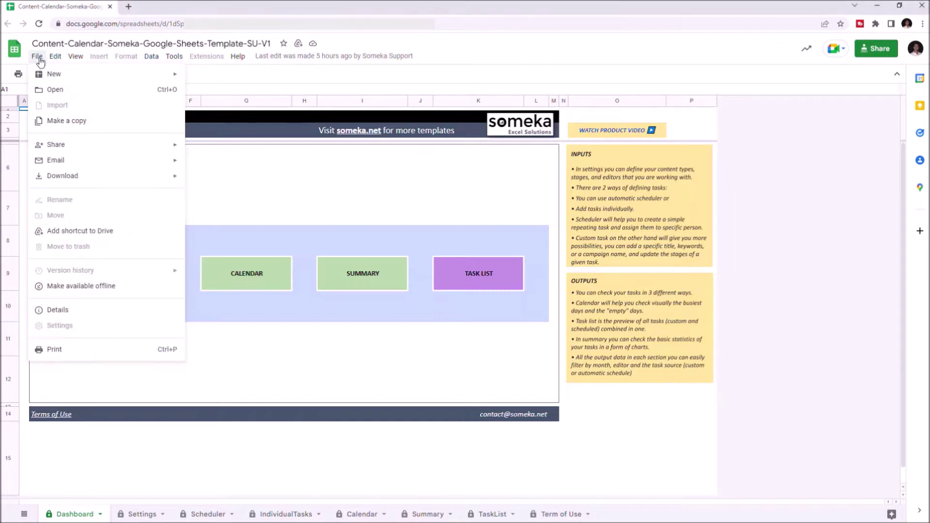
click(67, 121)
click(418, 261)
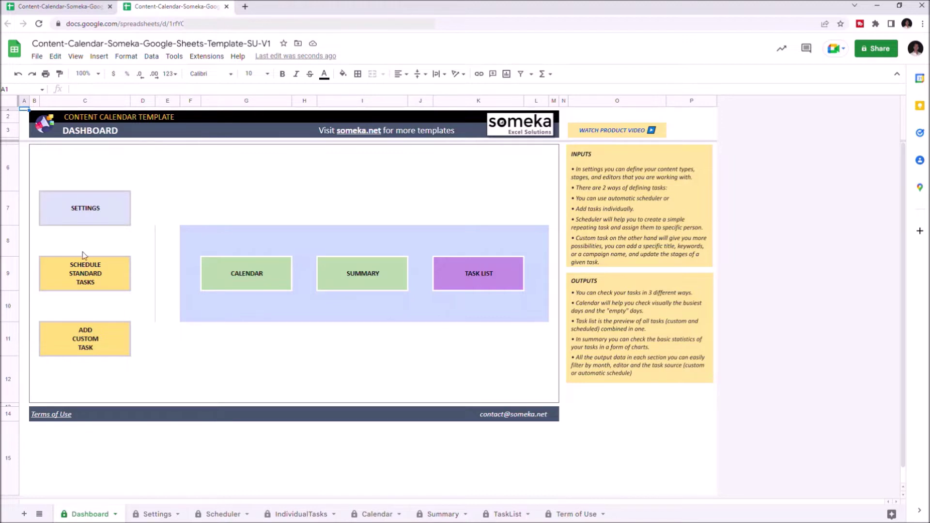
click(96, 211)
click(92, 236)
click(446, 128)
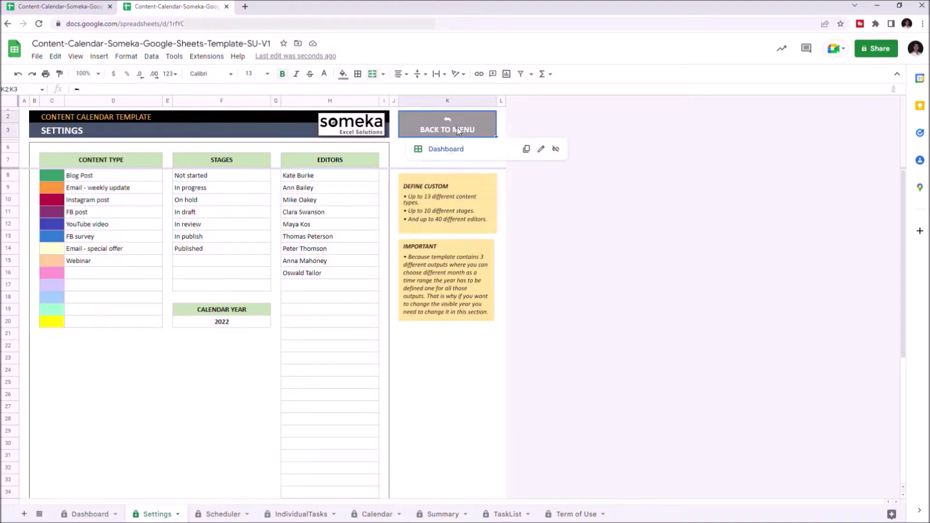
click(446, 148)
click(88, 276)
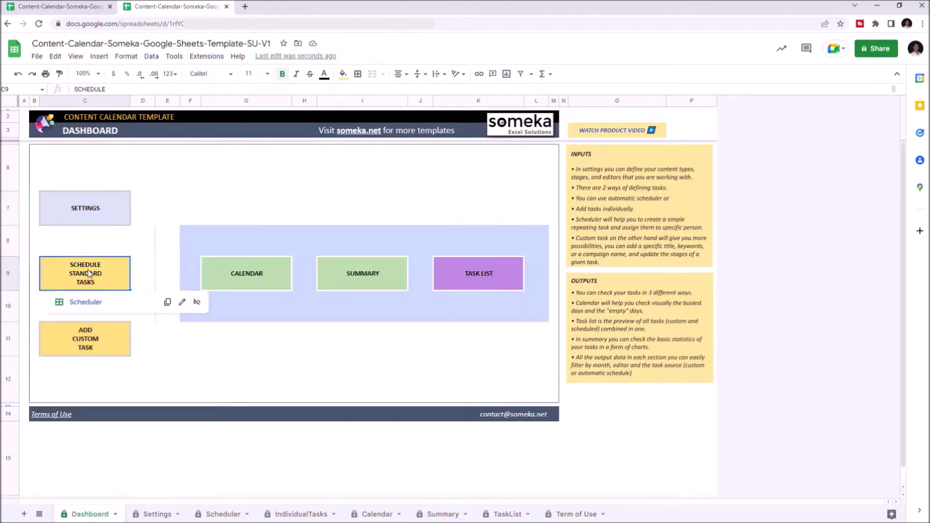
click(87, 309)
click(707, 127)
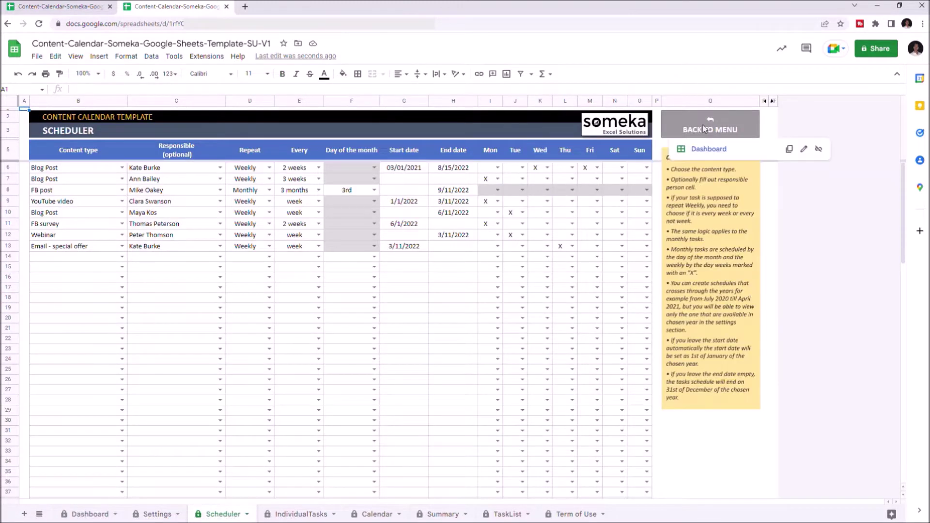
click(704, 149)
click(92, 342)
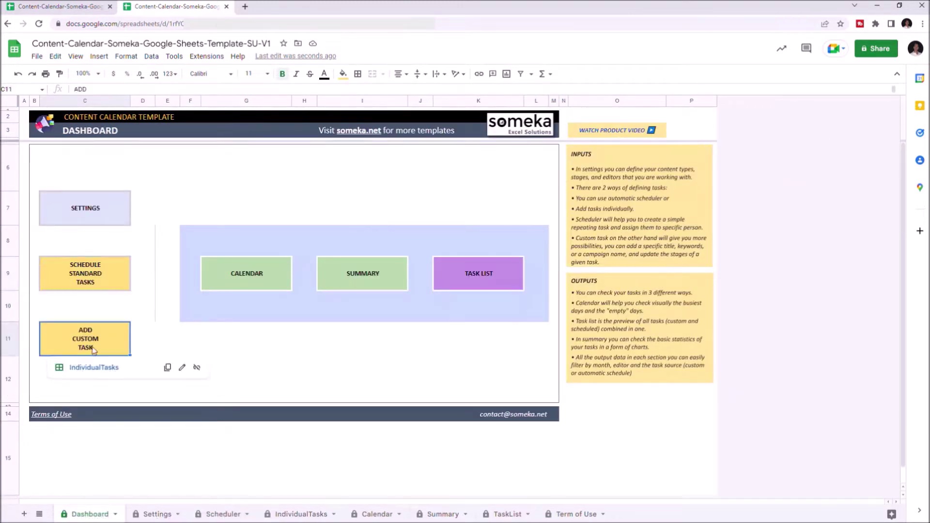
click(93, 369)
click(707, 127)
click(704, 150)
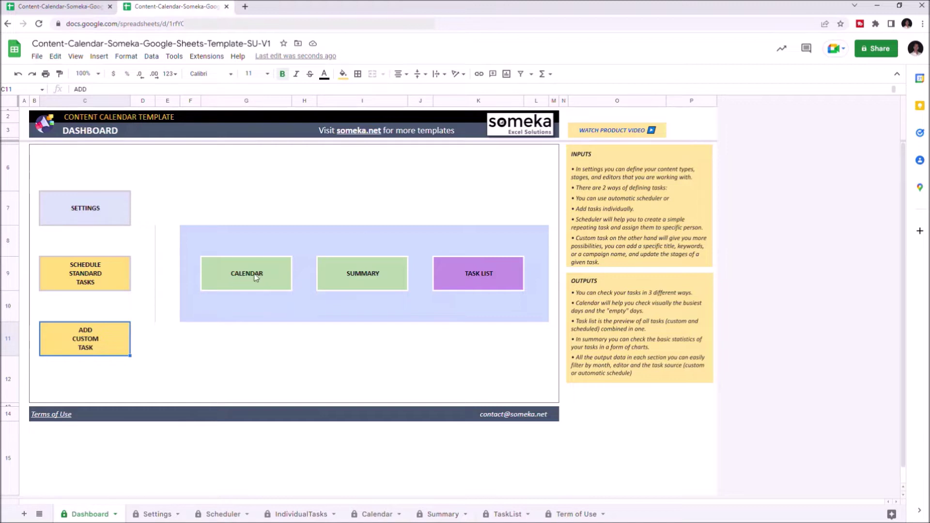
click(255, 275)
click(246, 304)
click(686, 134)
click(704, 150)
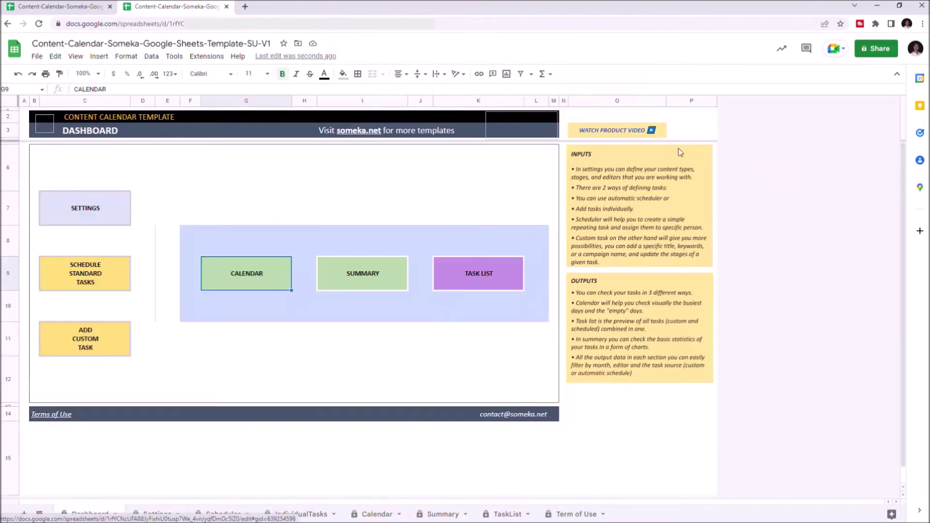
click(383, 267)
click(362, 302)
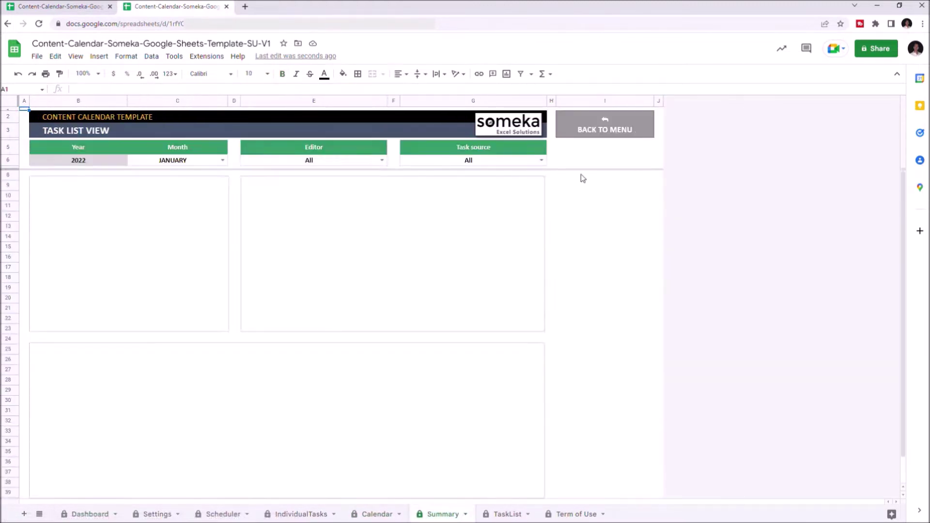
click(609, 127)
click(603, 149)
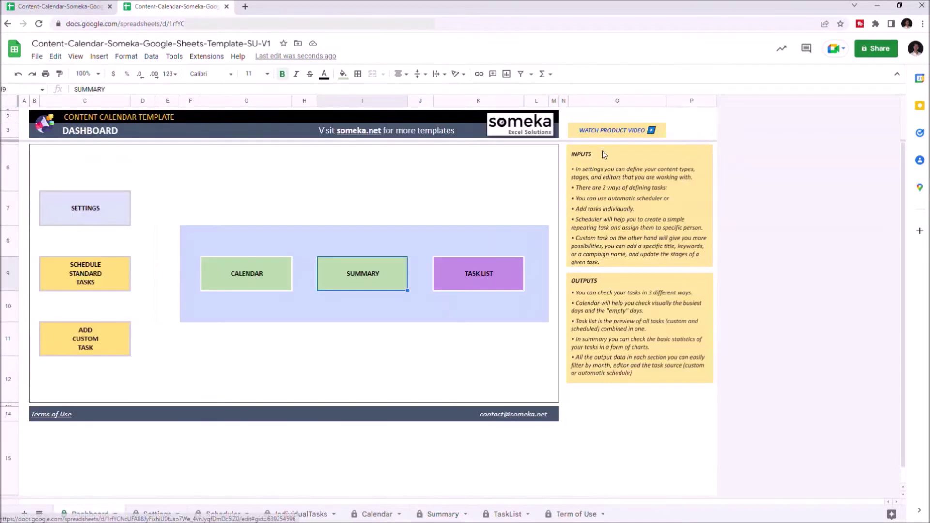
click(492, 274)
click(480, 303)
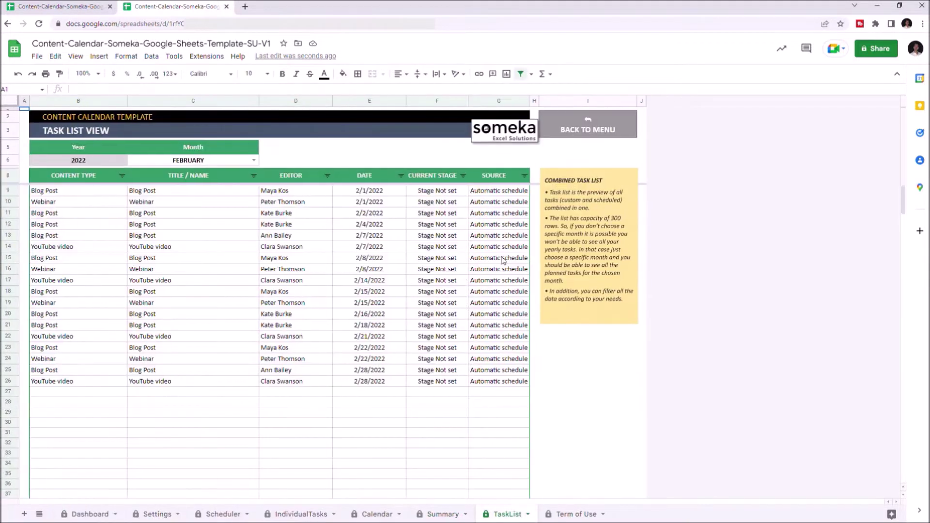
click(597, 130)
click(586, 150)
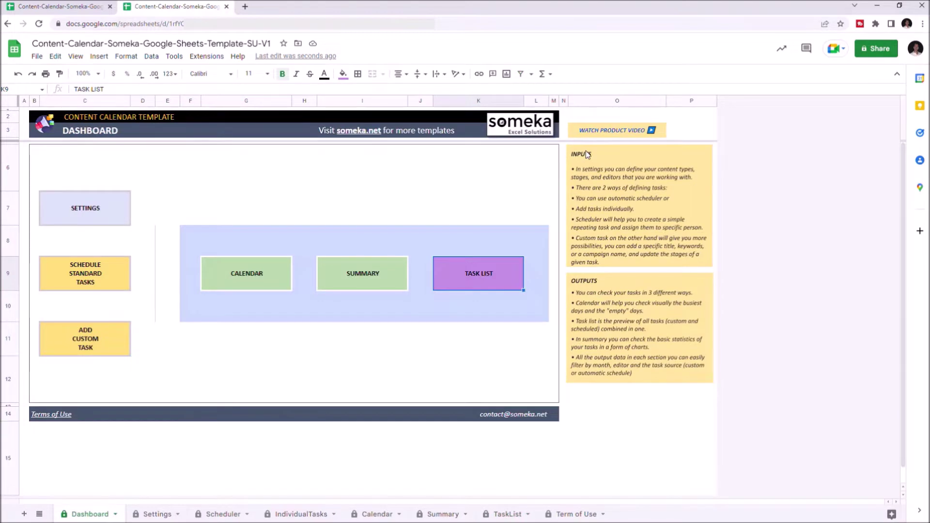
click(89, 211)
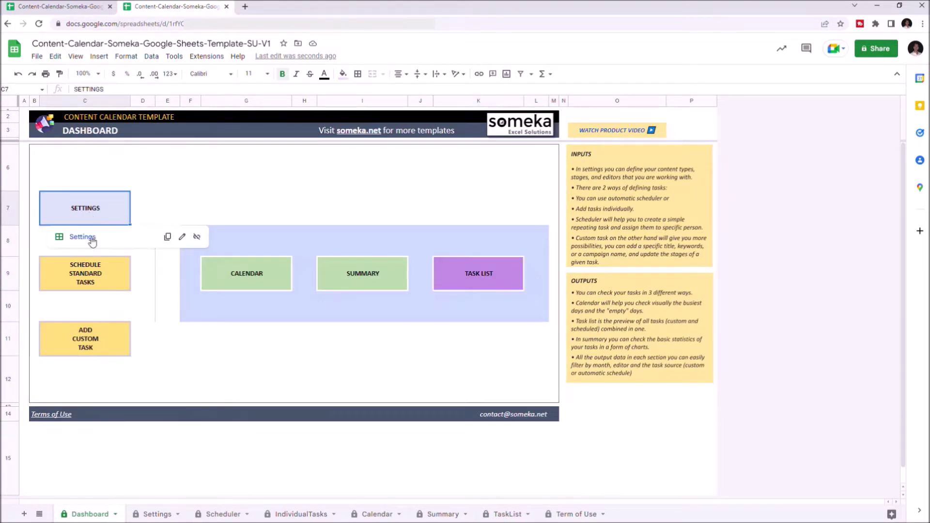
click(91, 240)
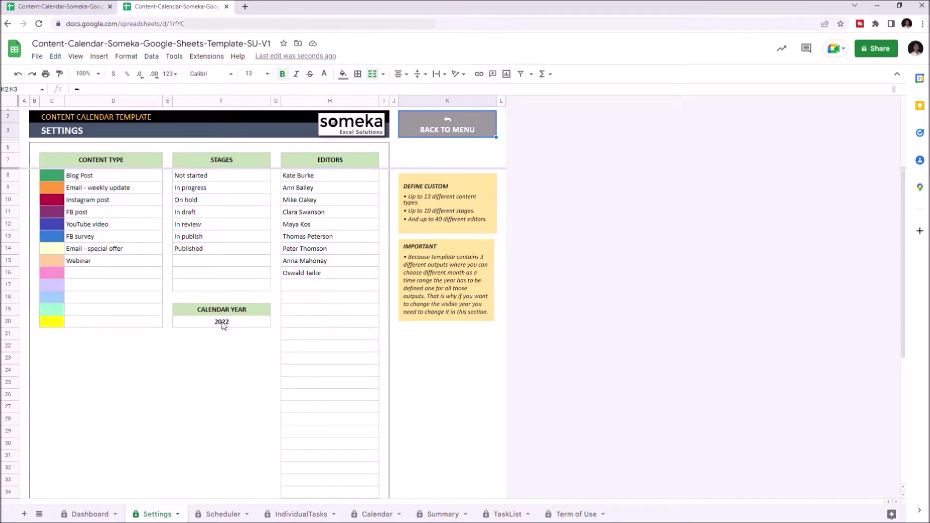
click(453, 149)
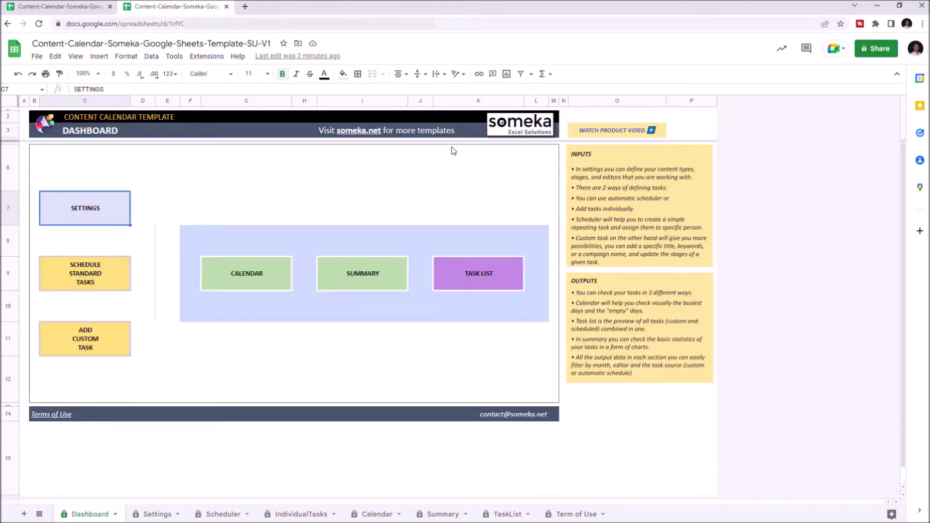
click(97, 277)
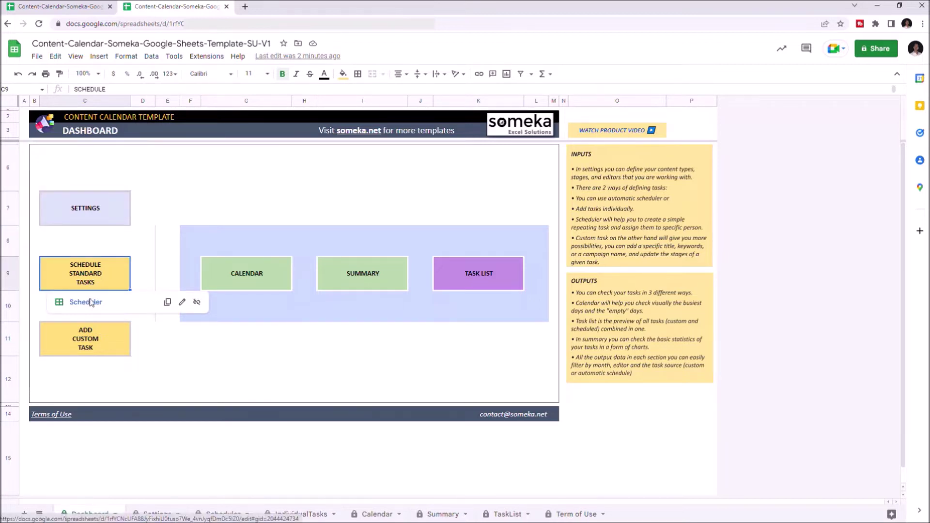
Step: In the Scheduler, make row 14 a Blog Post for an editor, repeating weekly every 5 weeks
click(91, 302)
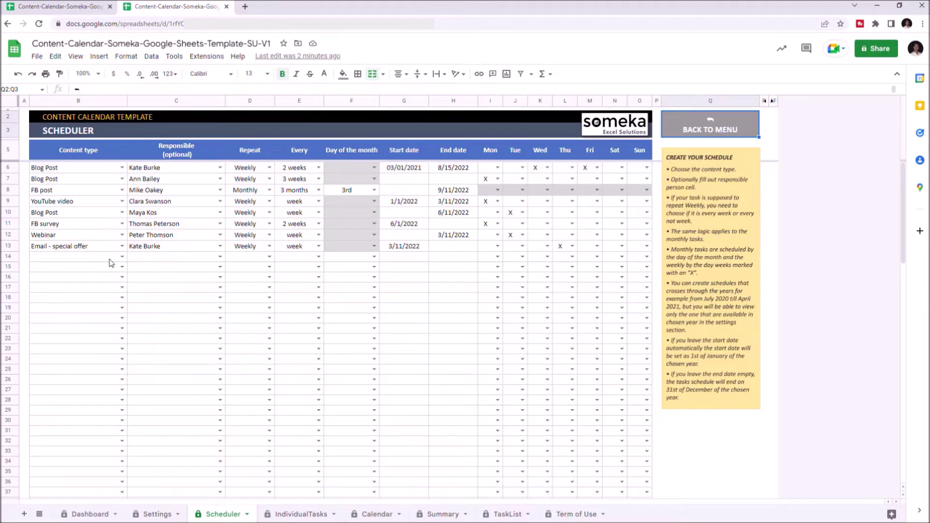
click(122, 257)
click(114, 266)
click(220, 257)
click(145, 280)
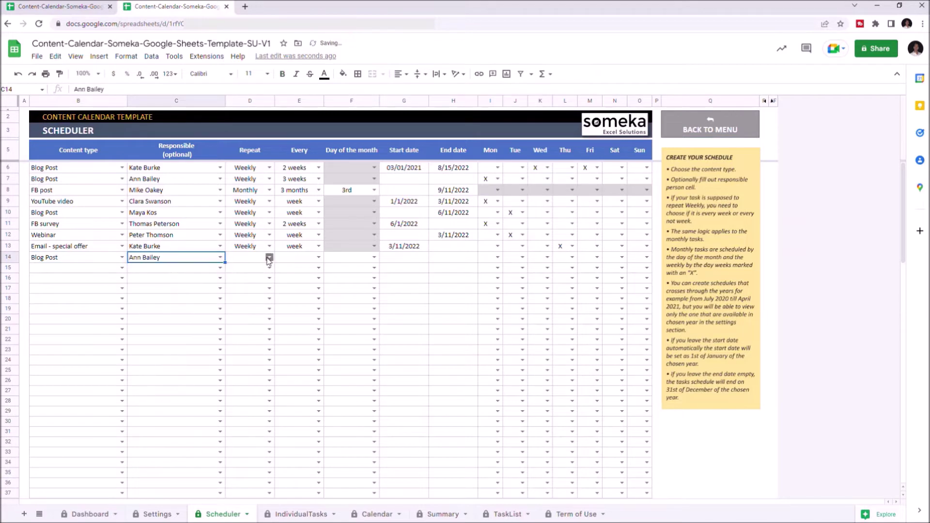
click(269, 257)
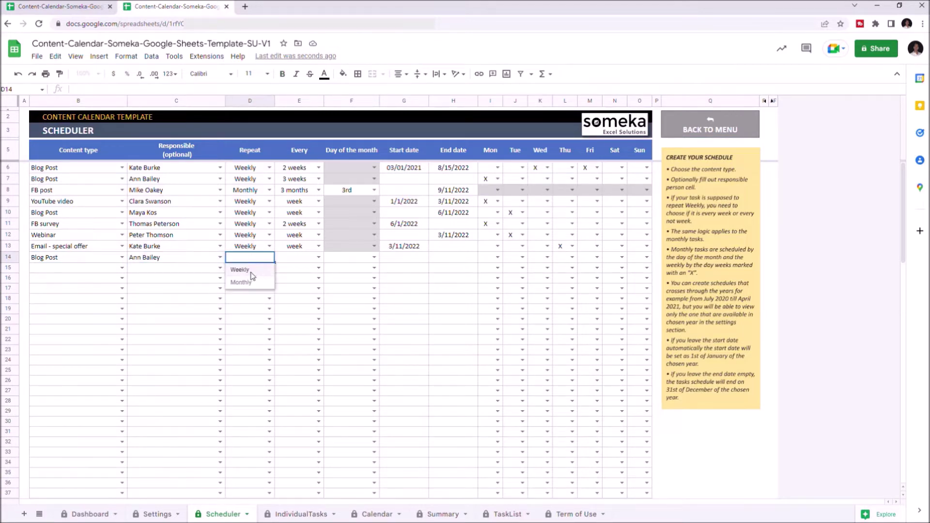
click(248, 276)
click(318, 258)
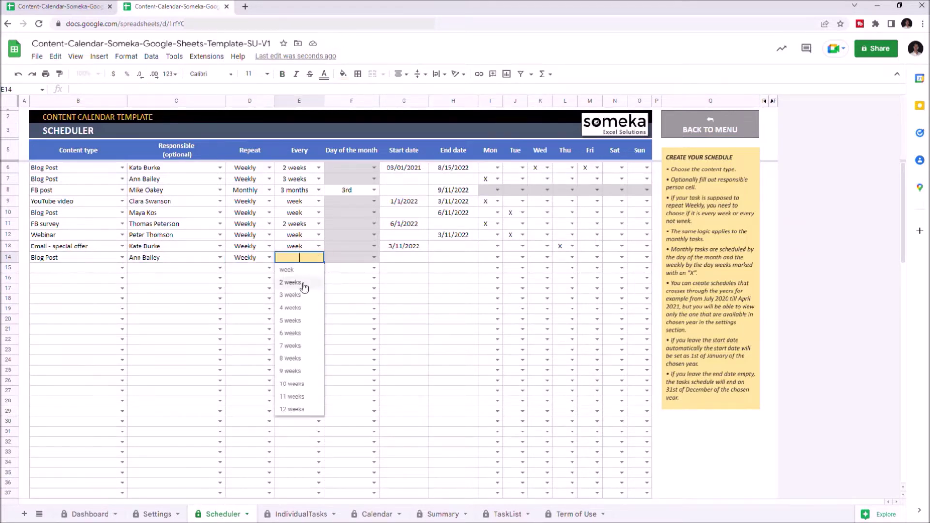
click(302, 320)
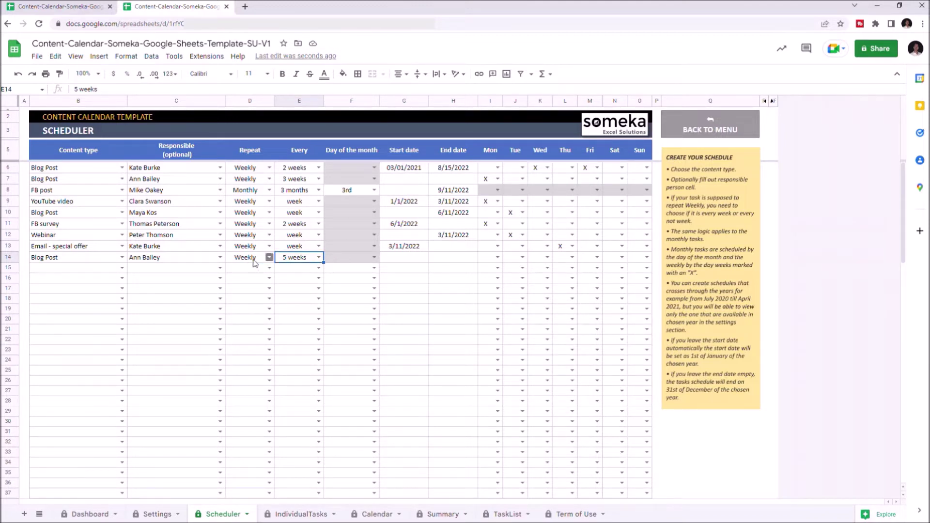
Step: Give row 14 start date 11/02/2022, end date November 12, and Wednesday as its run day
click(401, 260)
text(11)
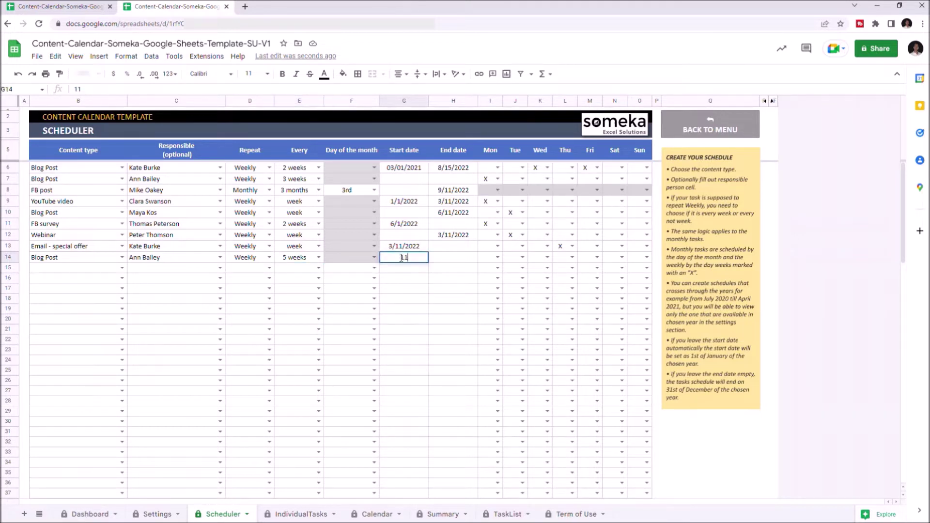
text(/02/2022)
click(442, 262)
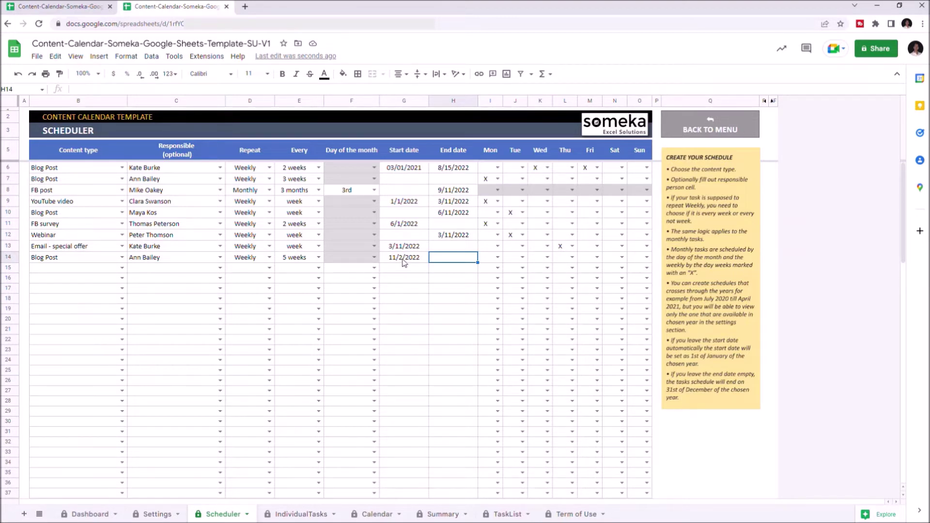
text(12)
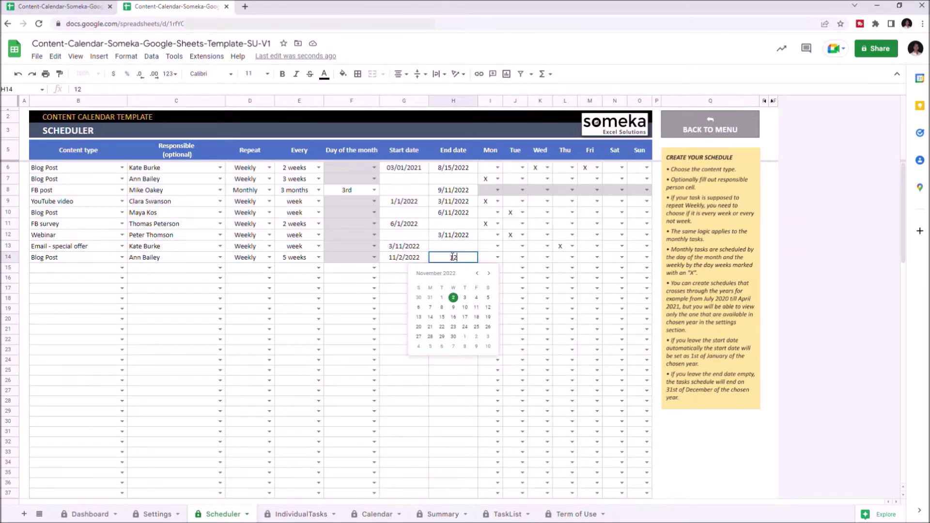
click(488, 309)
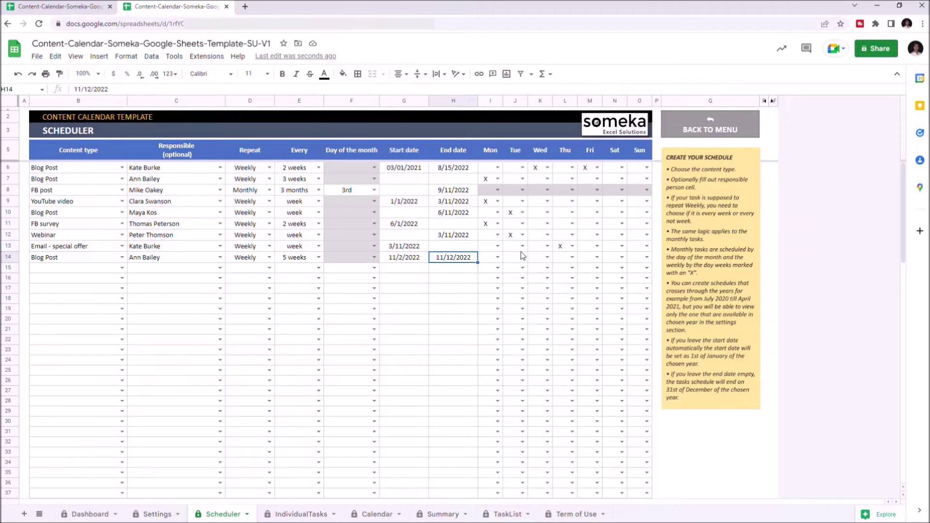
click(548, 258)
click(536, 270)
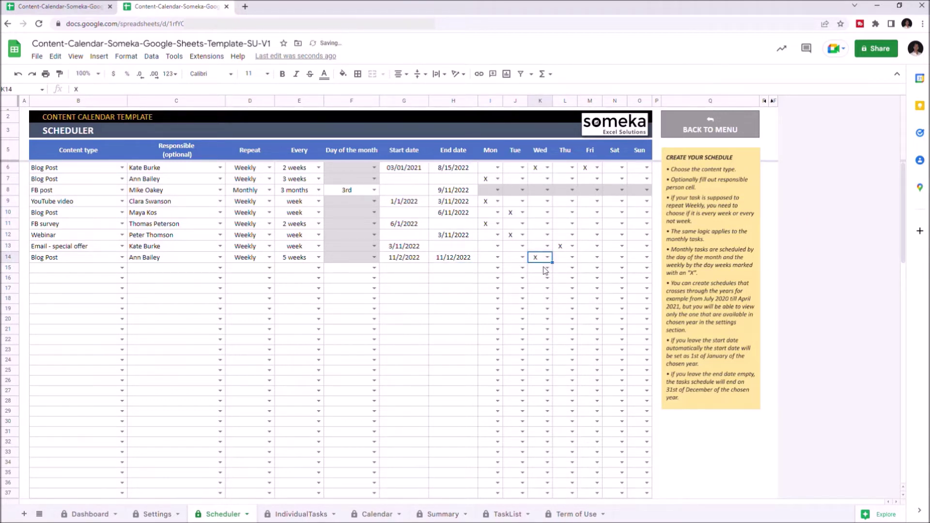
click(122, 268)
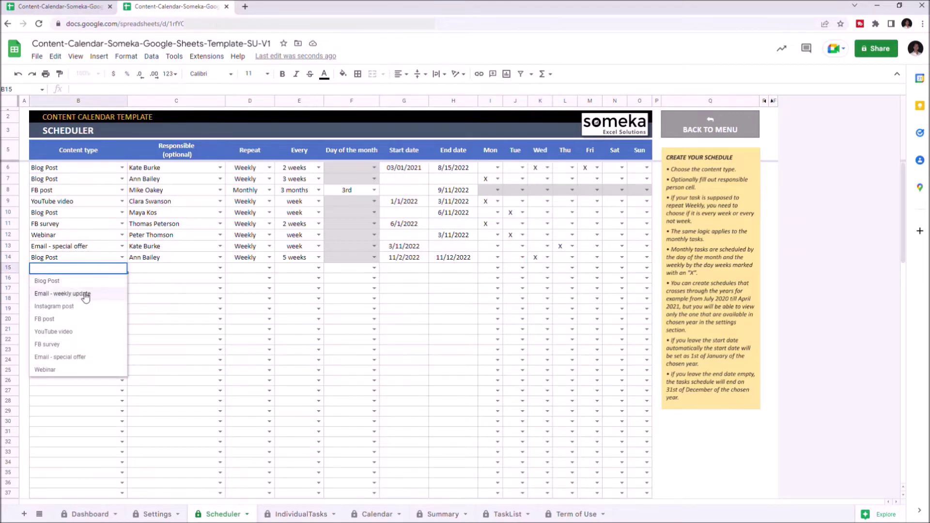
Step: Make row 15 an Email - weekly update task for an editor, monthly every 2 months on the 3rd
click(86, 294)
click(219, 267)
click(155, 320)
click(269, 268)
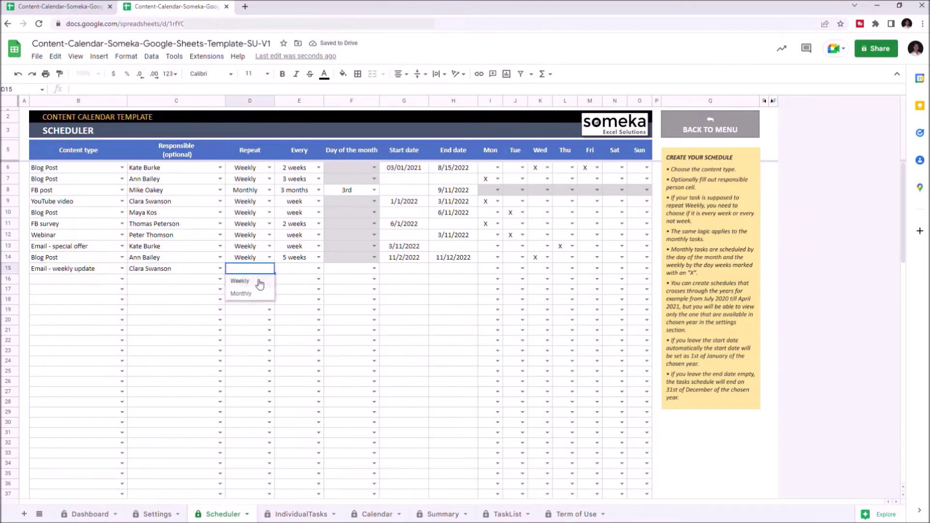
click(264, 294)
click(317, 269)
click(295, 294)
click(374, 268)
click(349, 307)
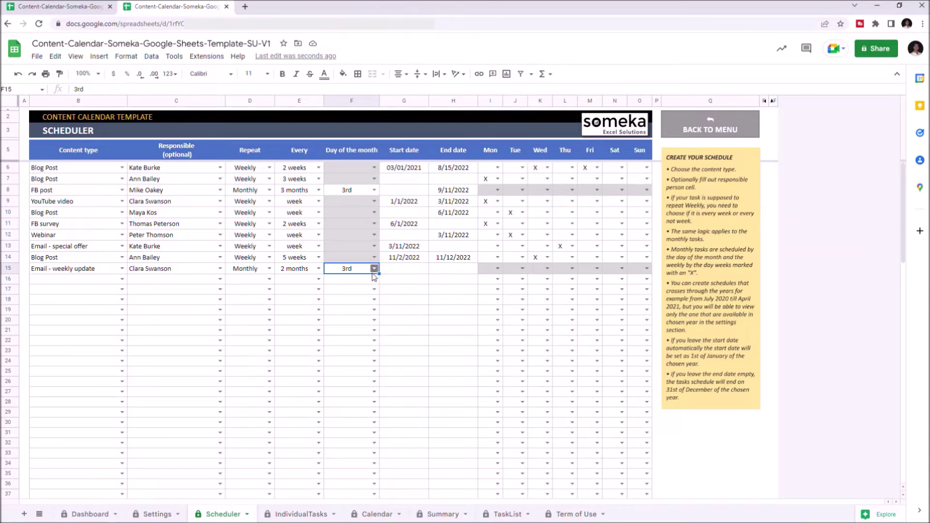
Step: Date row 15 from 2022-11-04 to 11/11/2022 and return to the Dashboard
click(401, 273)
text(2022-11-04)
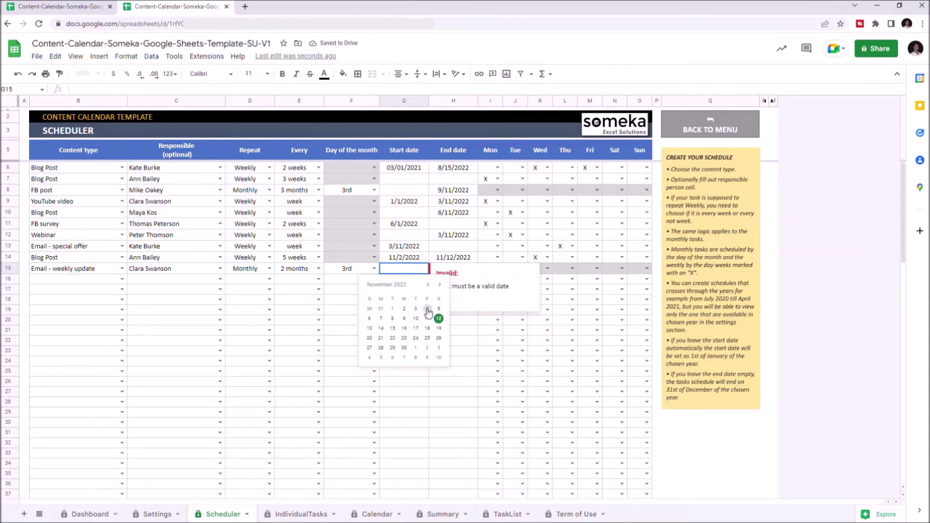
key(Tab)
text(11/11/2022)
click(477, 320)
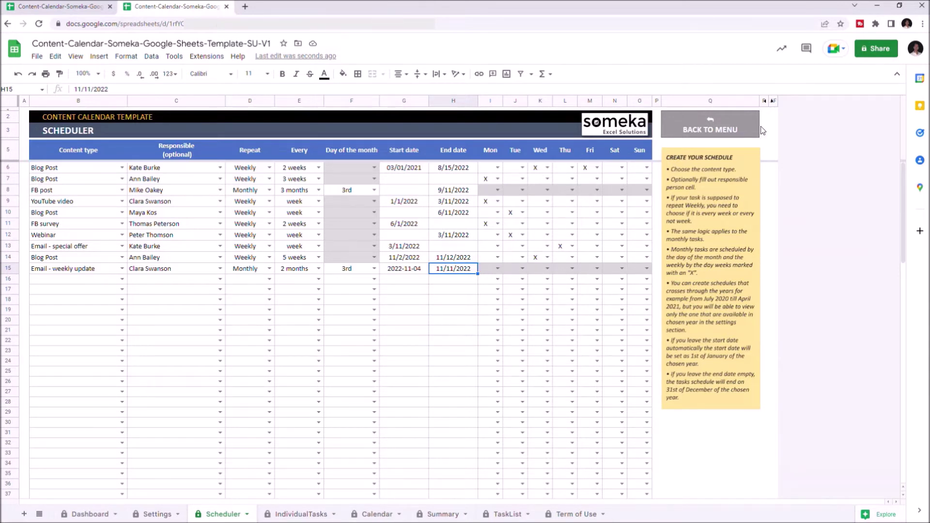
click(711, 127)
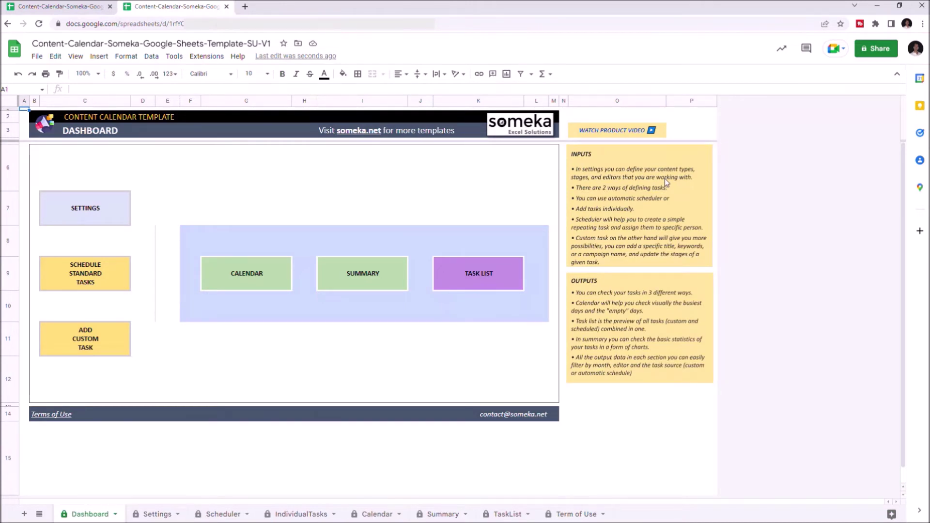
Step: Open the IndividualTasks sheet and keep Instagram post as row 12's content type
click(84, 349)
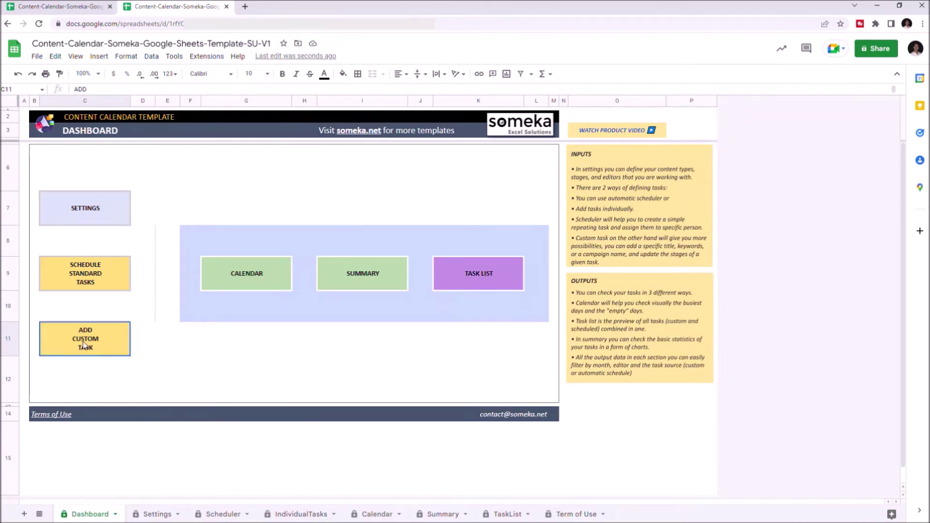
click(93, 369)
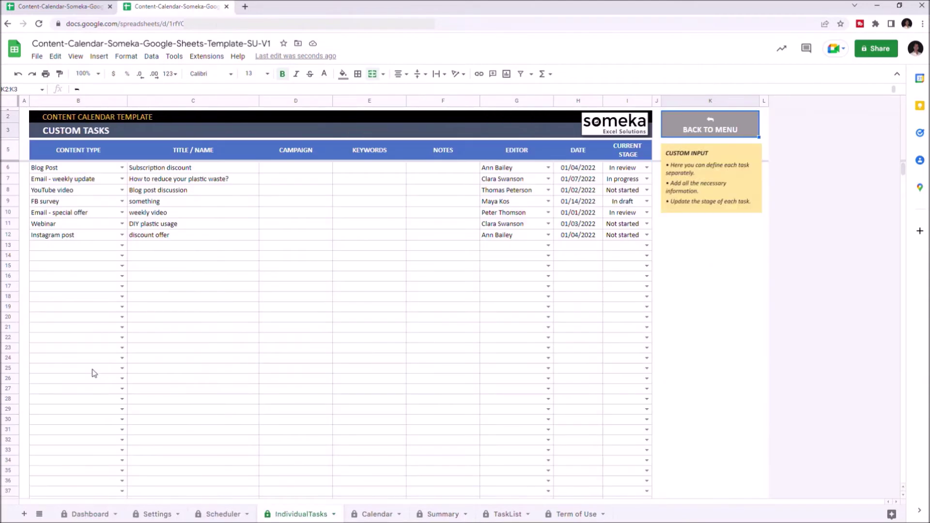
click(122, 235)
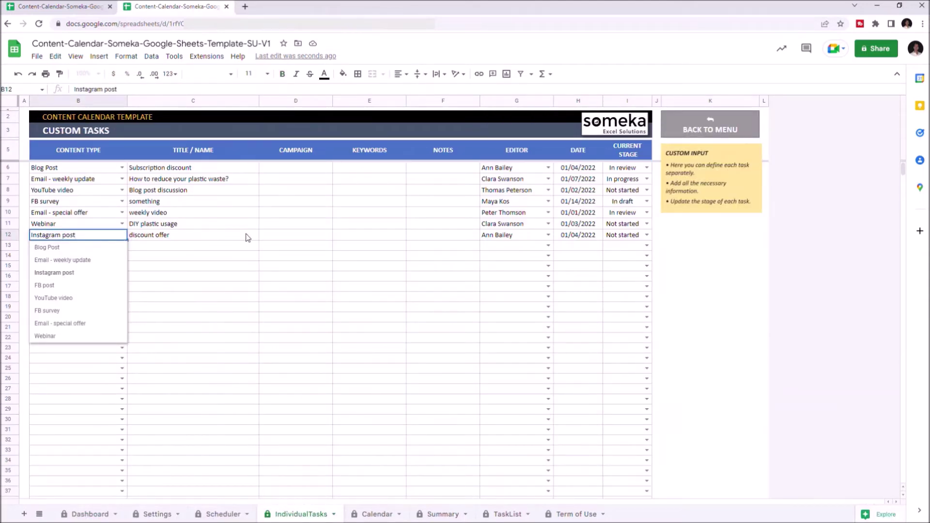
click(295, 234)
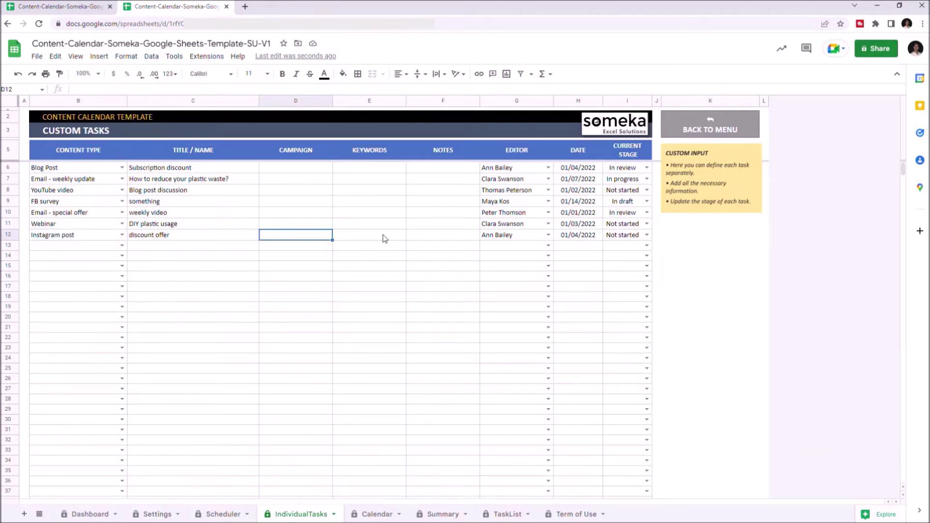
Step: Set the discount offer task's Current Stage to In progress and head back toward the Dashboard
click(547, 235)
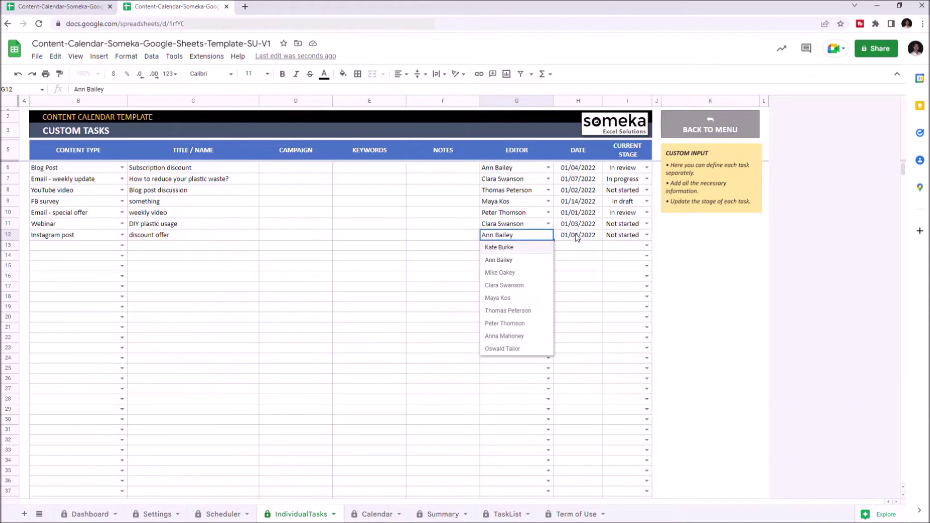
click(645, 235)
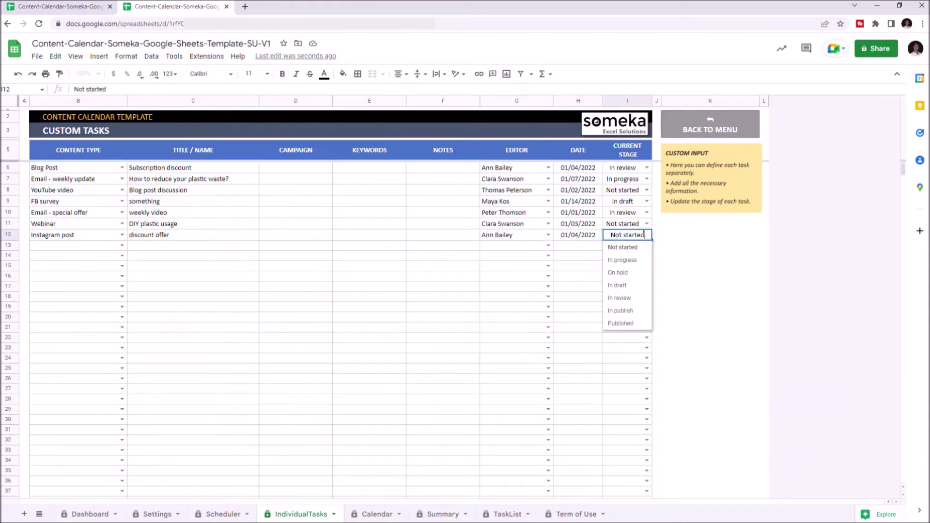
click(638, 260)
click(669, 238)
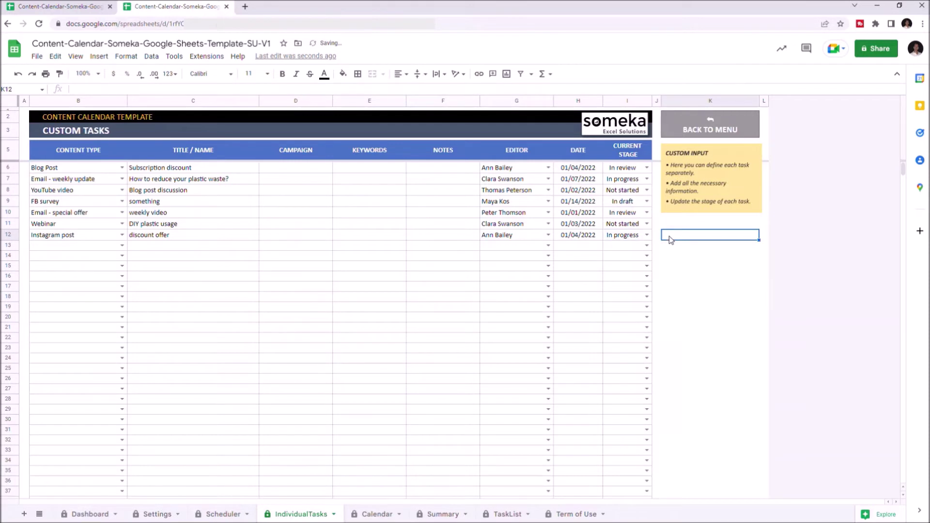
click(709, 132)
Step: Go to the Calendar sheet and switch its month to January
click(705, 152)
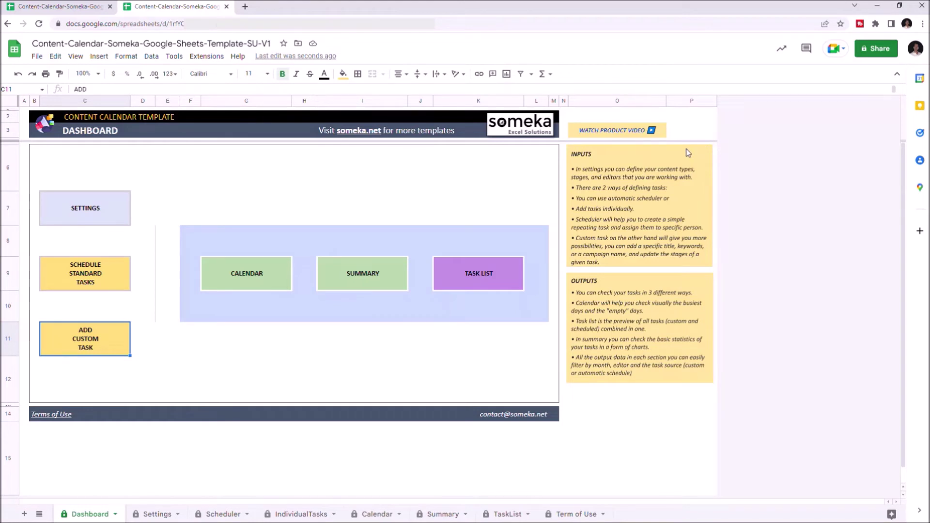
click(243, 276)
click(248, 302)
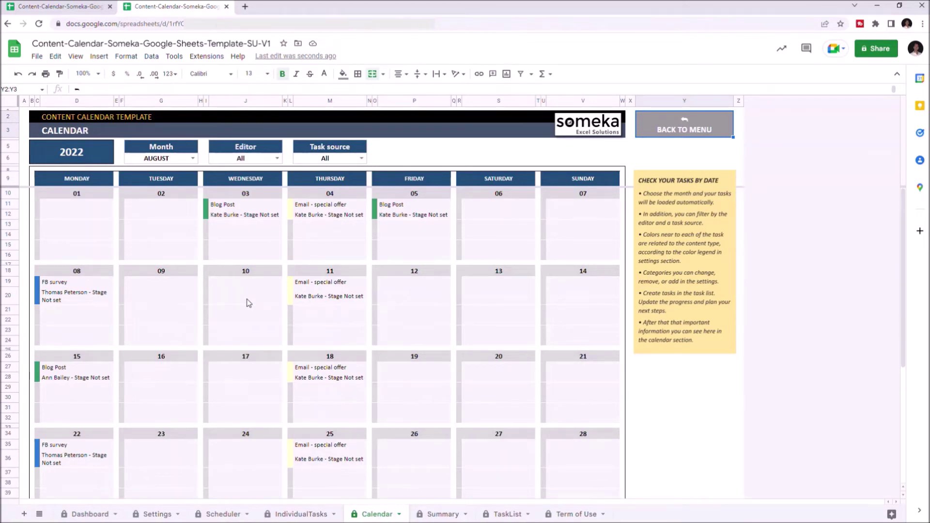
click(192, 159)
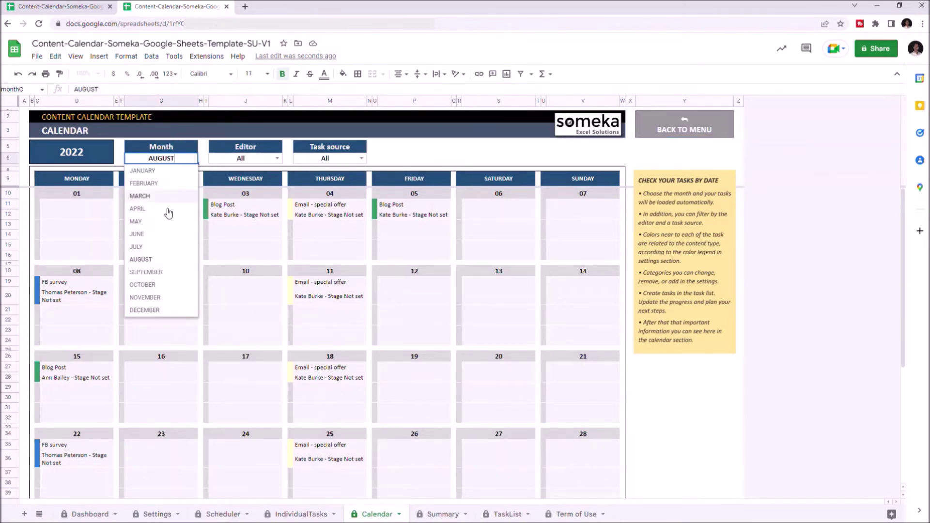
click(145, 210)
click(193, 158)
click(151, 172)
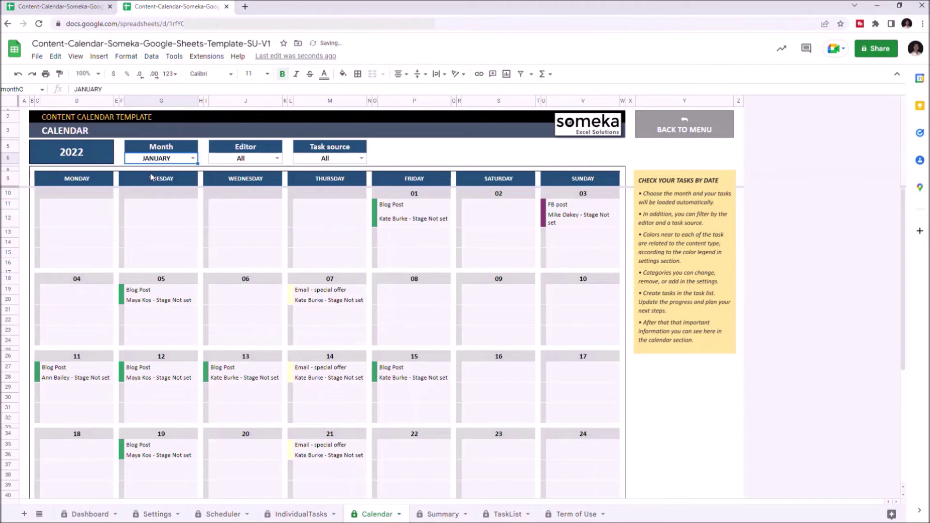
Step: Try filtering the calendar by two individual editors, then set Editor back to All
click(277, 158)
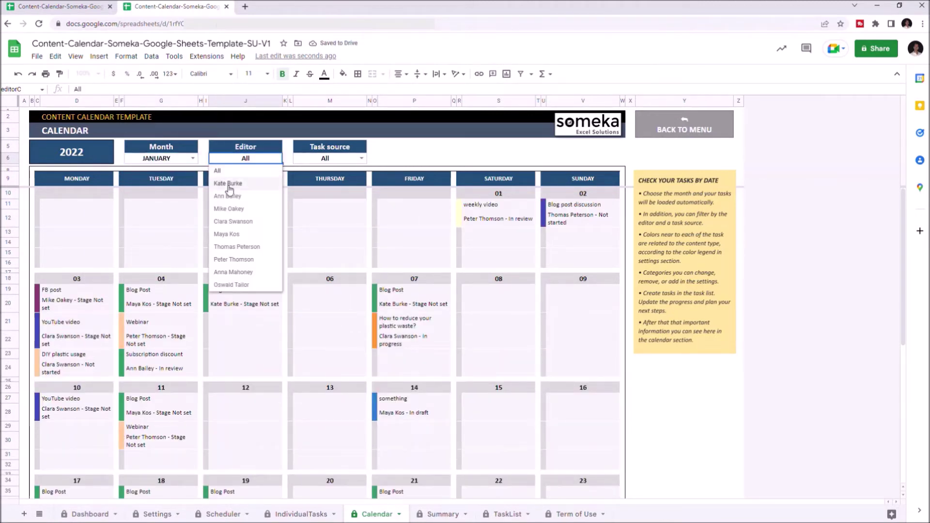
click(228, 195)
click(277, 158)
click(240, 234)
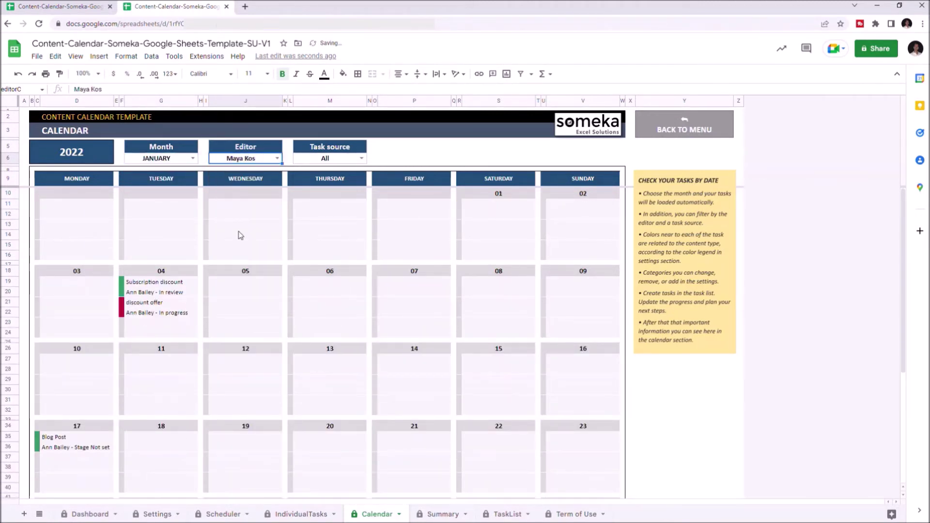
click(277, 158)
click(250, 171)
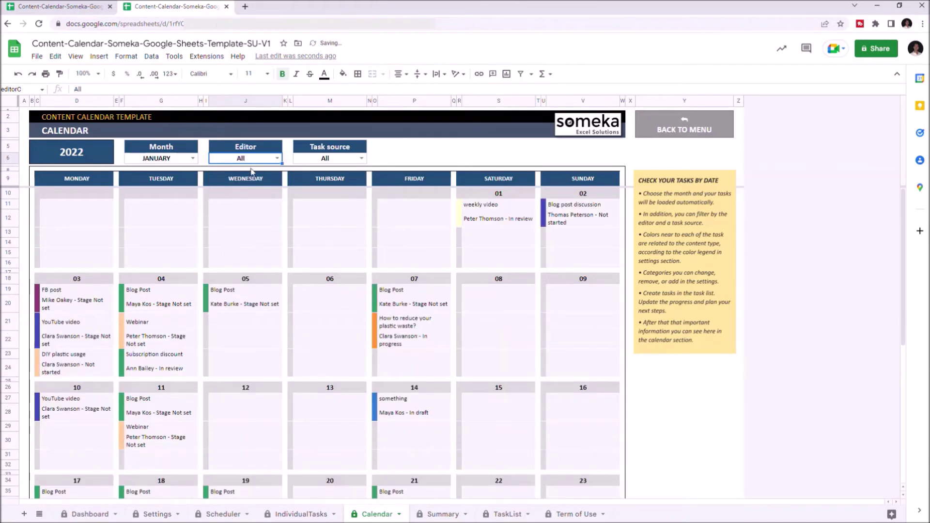
Step: Try the Task source filter with scheduled and individual tasks, then set it back to All
click(361, 159)
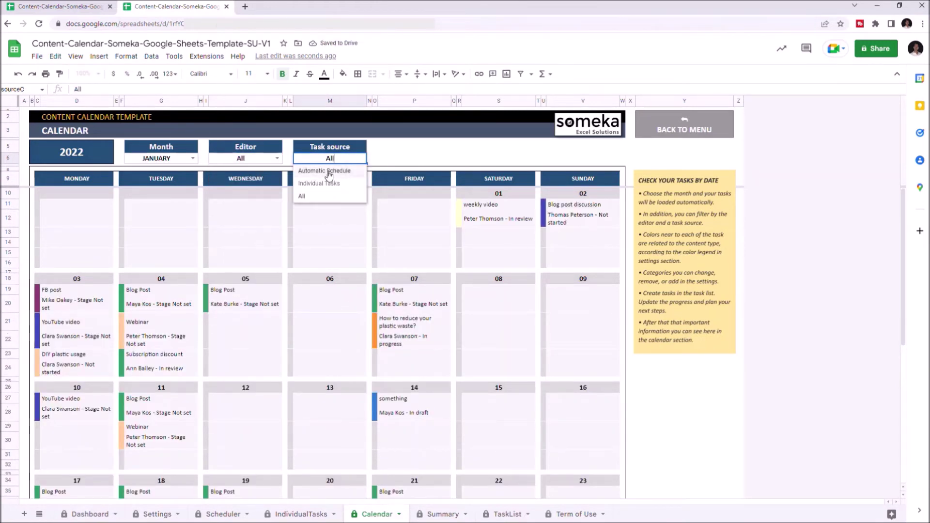
click(330, 171)
click(361, 159)
click(334, 183)
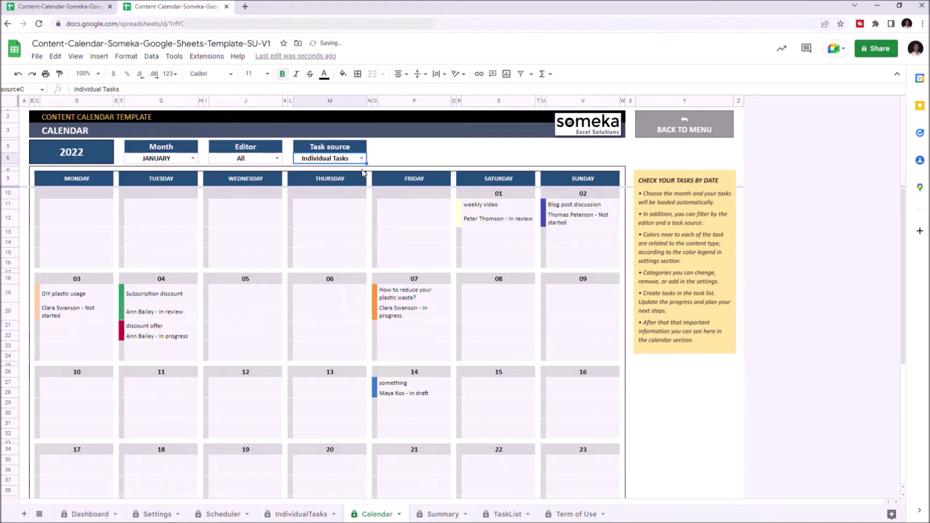
click(362, 159)
click(325, 196)
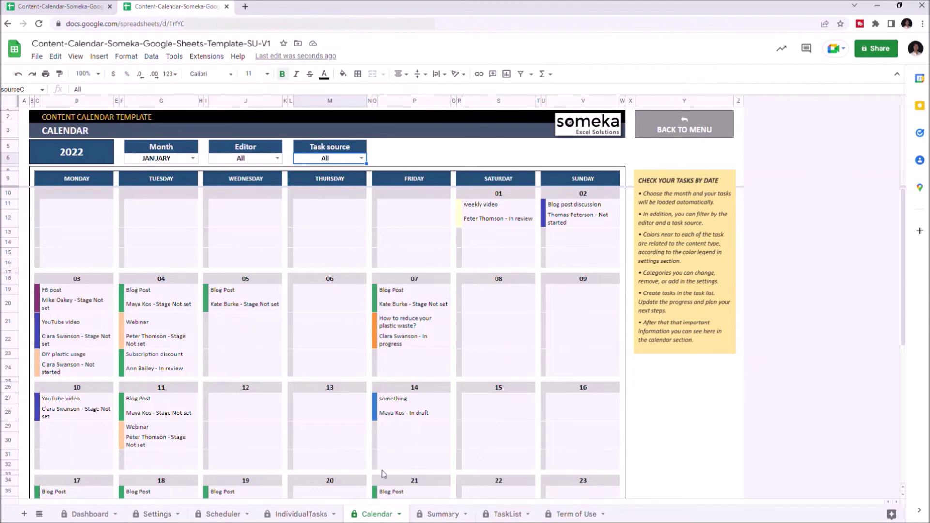
Step: Change the CALENDAR YEAR in Settings from 2022 to 2021
click(155, 514)
click(241, 323)
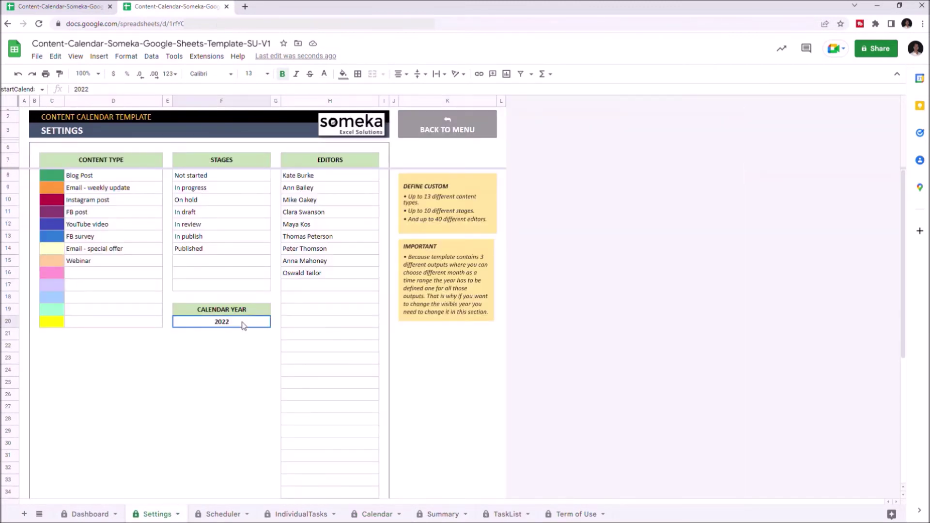
double_click(238, 323)
text(1)
click(217, 361)
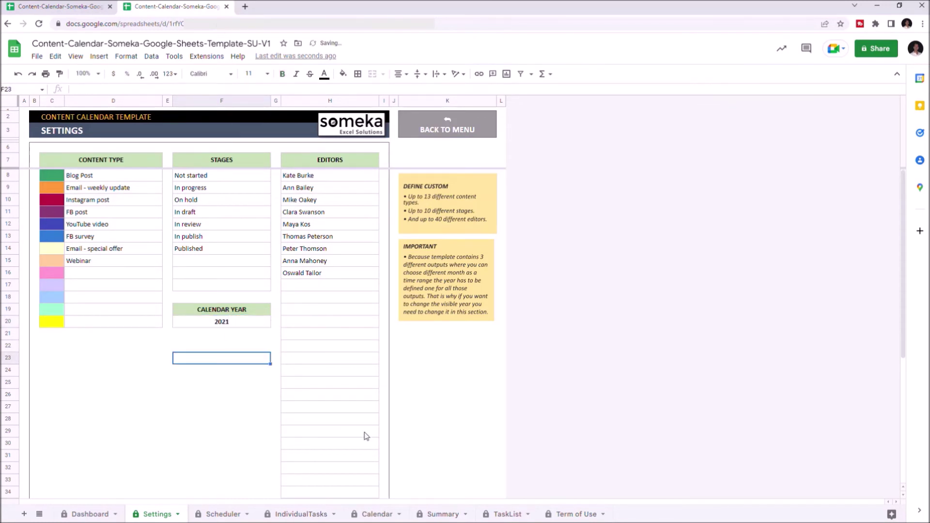
Step: Check that the Calendar now shows 2021, then return to the Dashboard
click(377, 514)
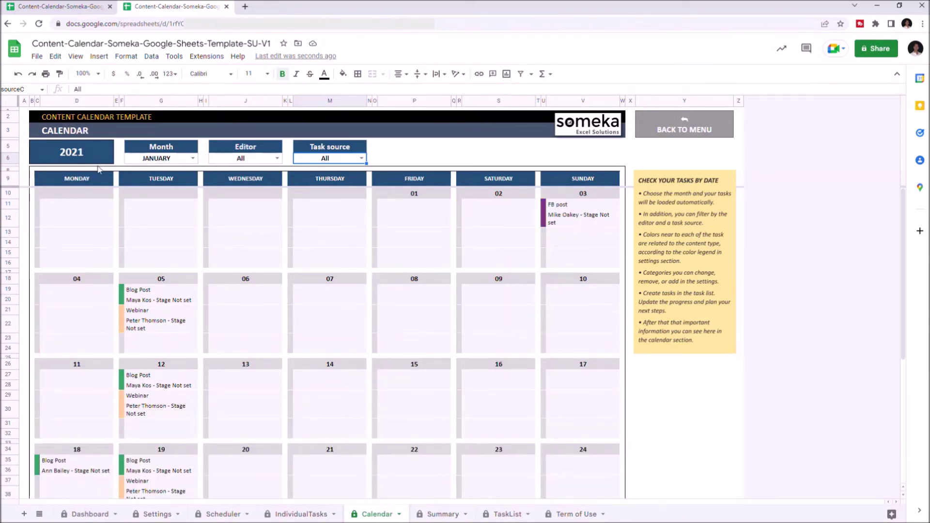
click(683, 130)
click(680, 148)
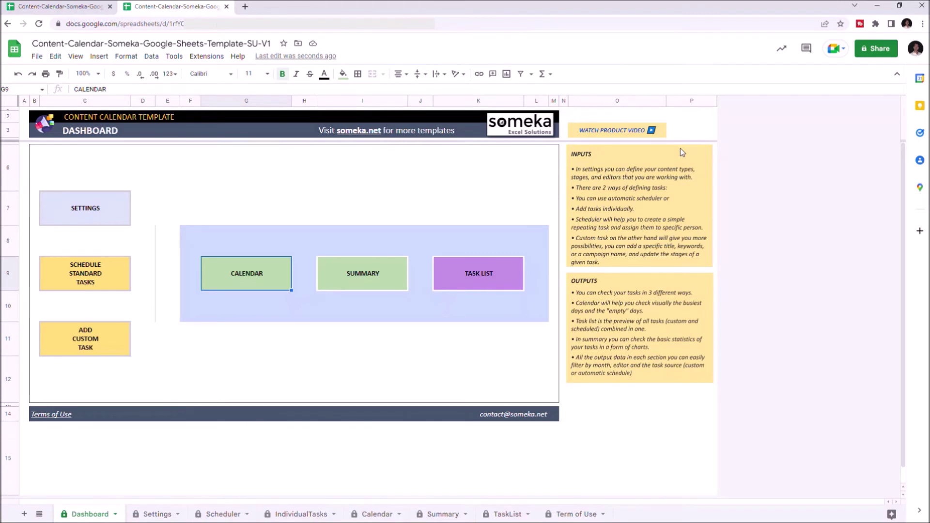
Step: Open the Summary sheet and set the chart month to JULY after trying MARCH
click(370, 275)
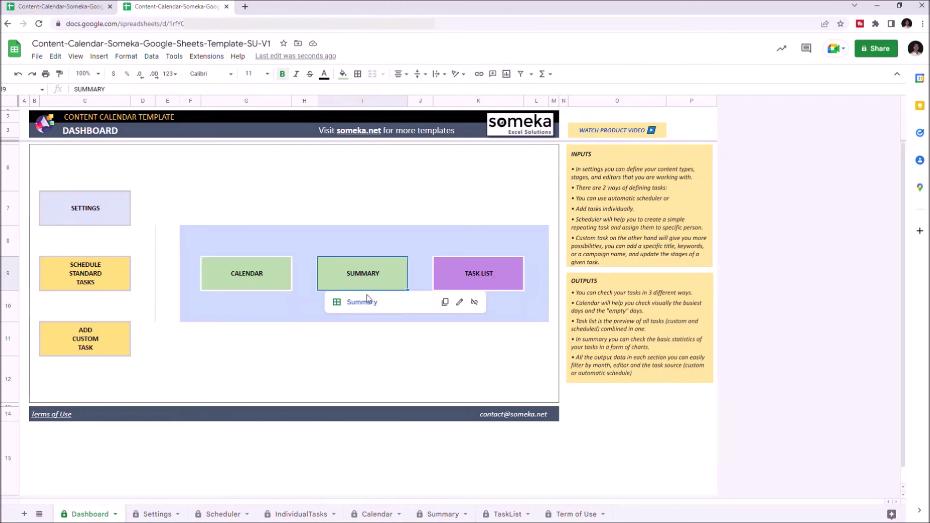
click(368, 305)
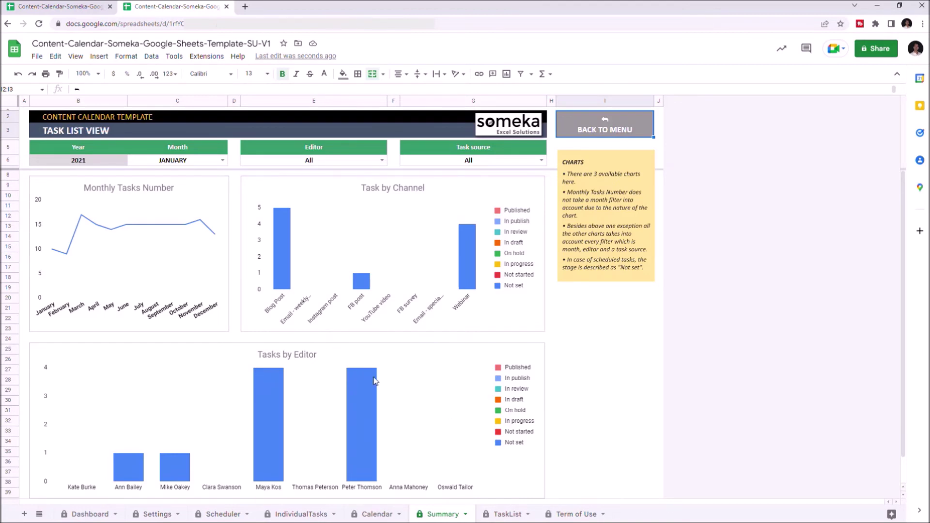
click(222, 160)
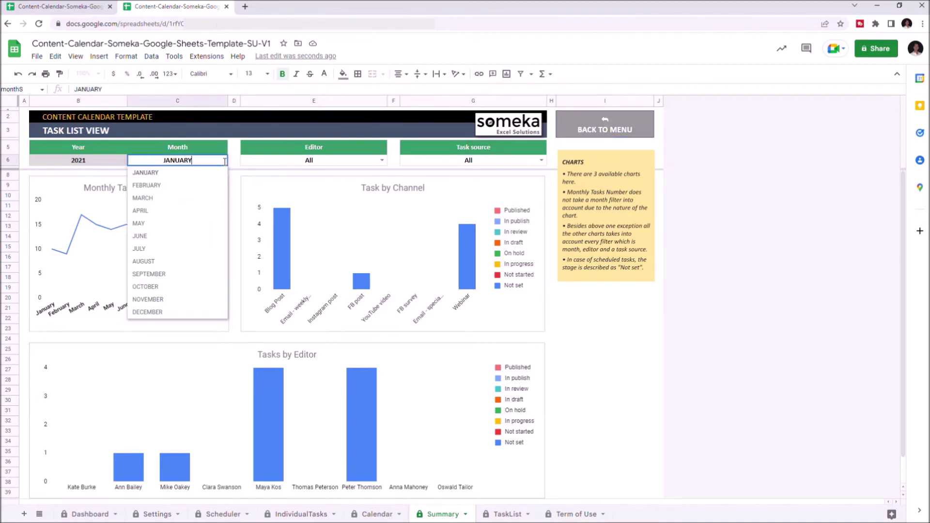
click(158, 201)
click(222, 160)
click(159, 248)
Step: Try limiting the charts to three individual editors, then include all editors again
click(382, 160)
click(262, 210)
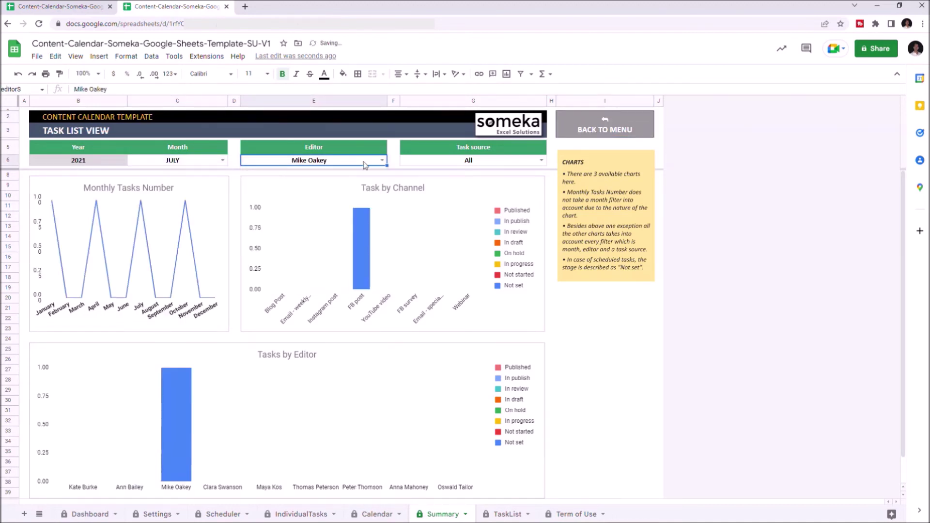
click(382, 160)
click(268, 274)
click(382, 160)
click(259, 185)
click(381, 160)
click(249, 172)
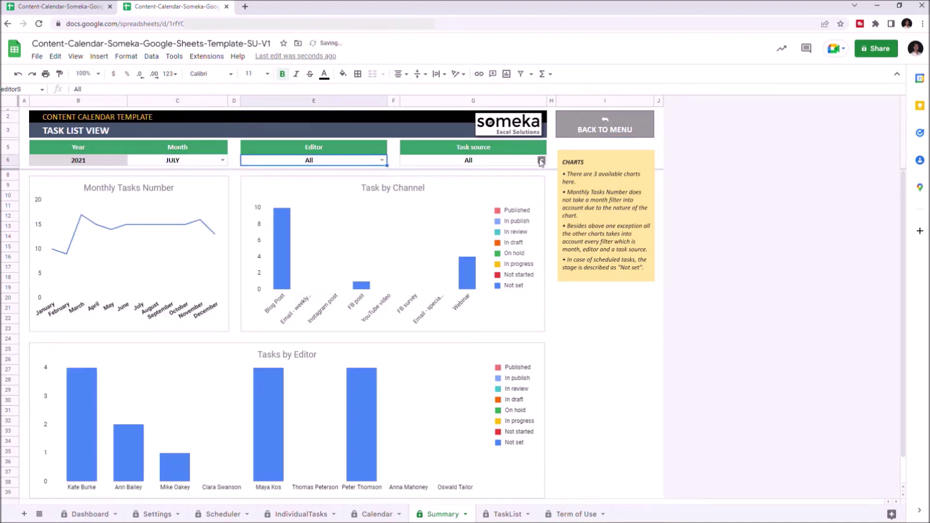
Step: Try individual and scheduled task sources, reset Task source to All, and return to the Dashboard
click(542, 160)
click(421, 185)
click(541, 160)
click(421, 196)
click(541, 160)
click(421, 172)
click(604, 126)
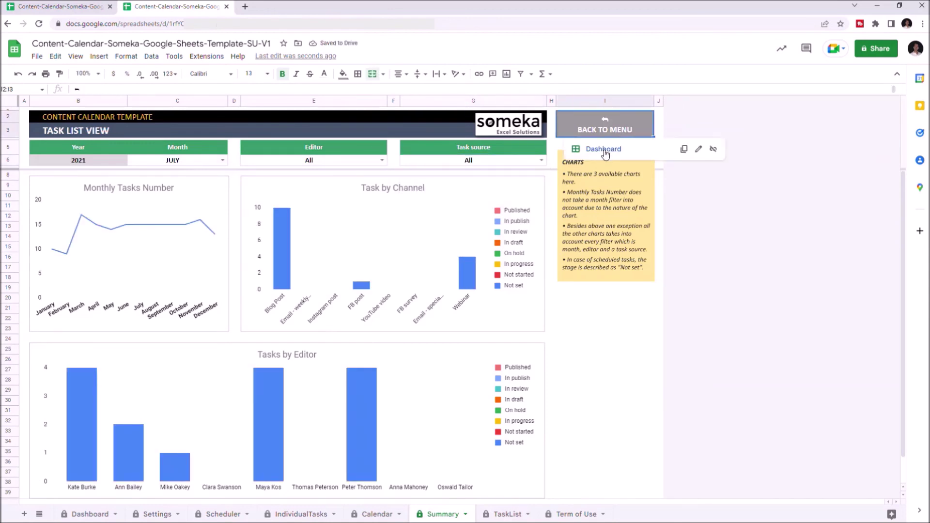
click(604, 150)
Step: Open the TaskList, step its Month through MARCH and JUNE to AUGUST, then return to the Dashboard
click(476, 272)
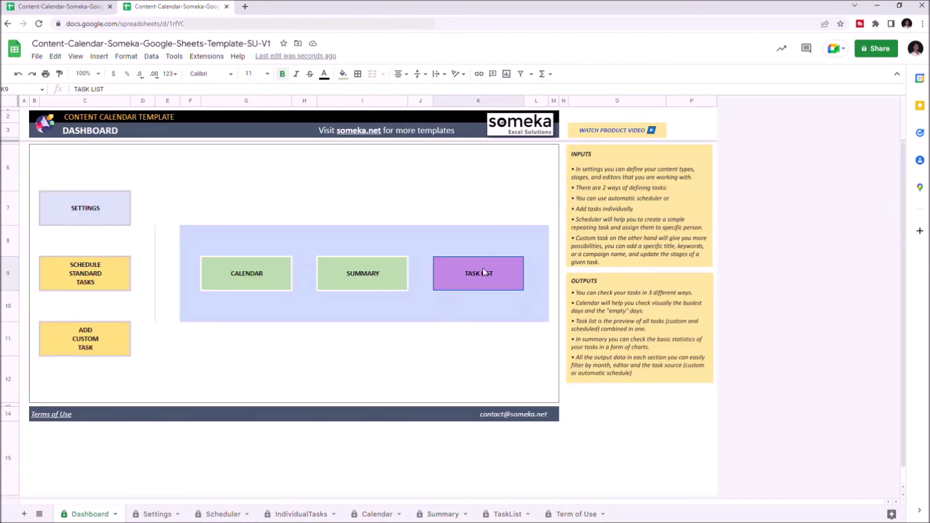
click(477, 302)
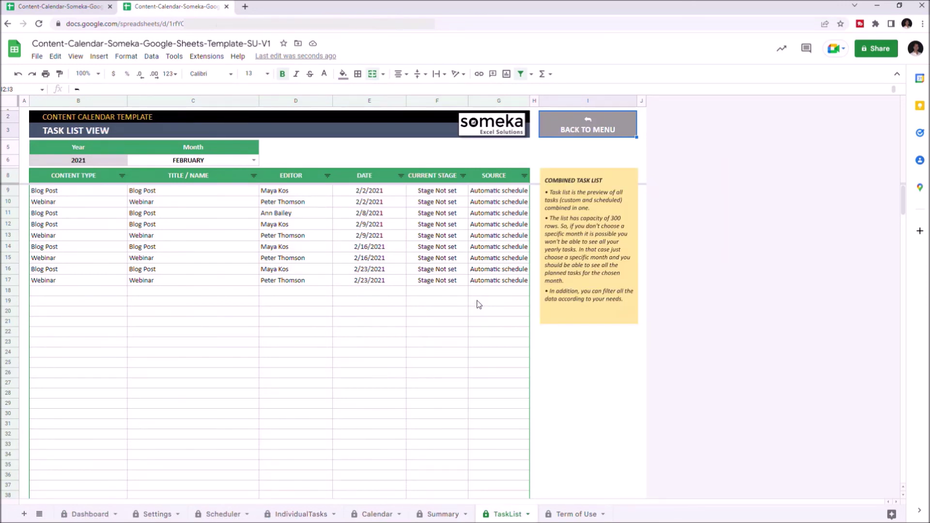
click(253, 160)
click(156, 196)
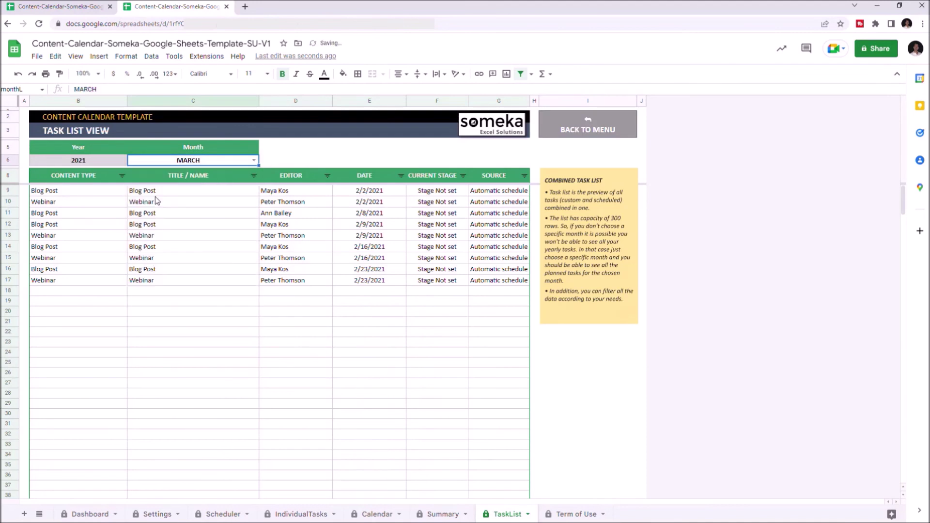
click(254, 159)
click(156, 236)
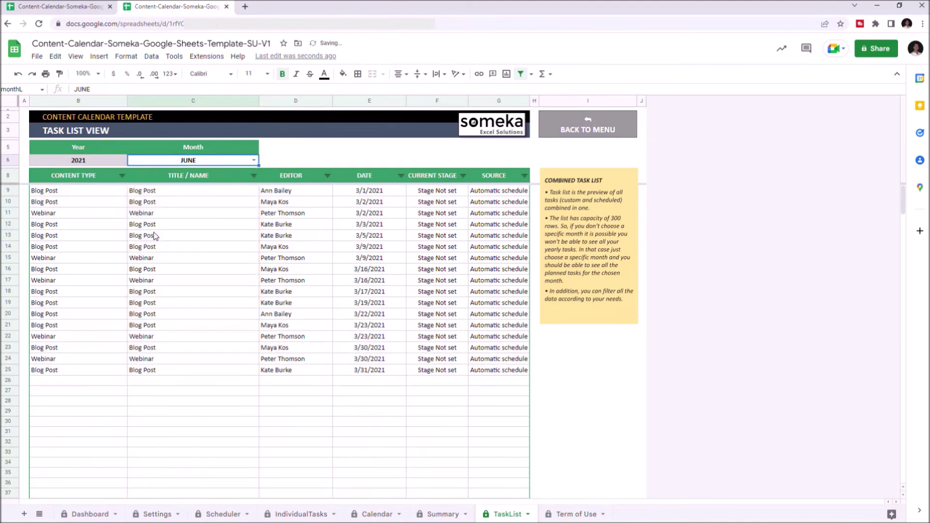
click(253, 160)
click(141, 264)
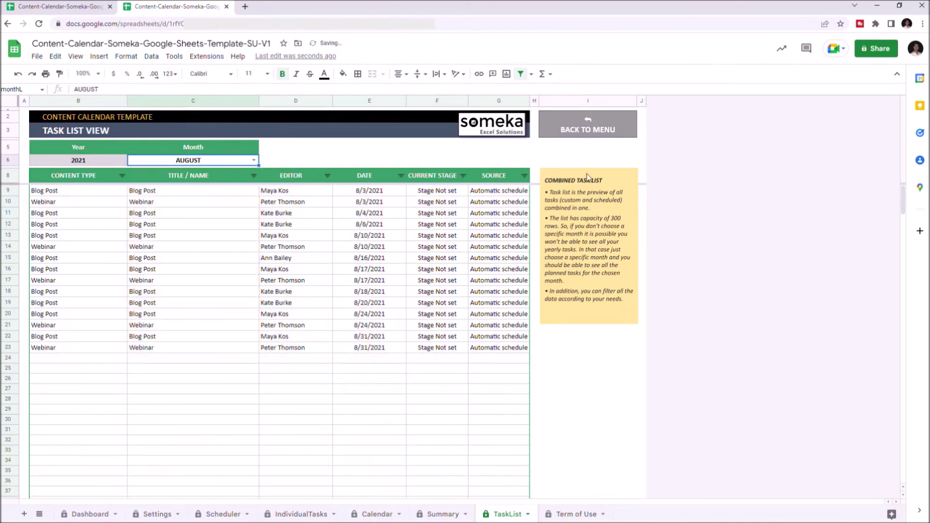
click(587, 127)
click(580, 153)
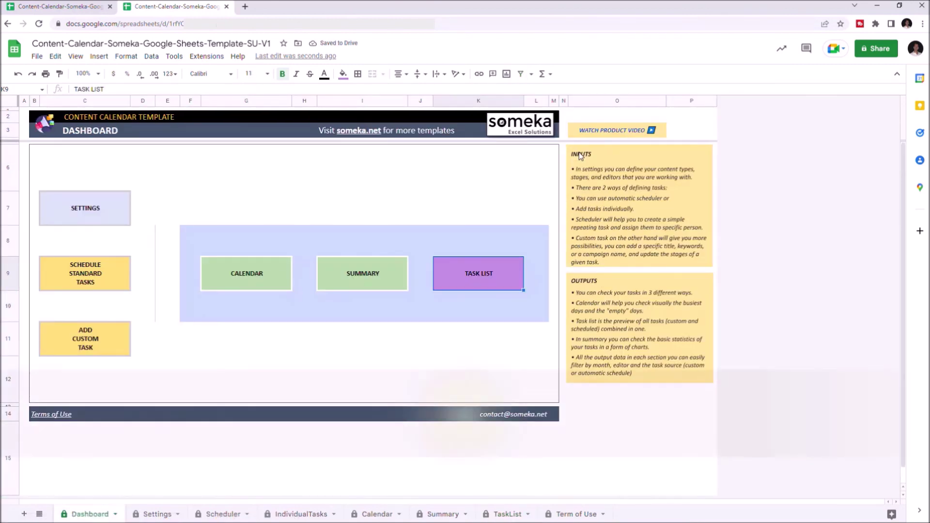